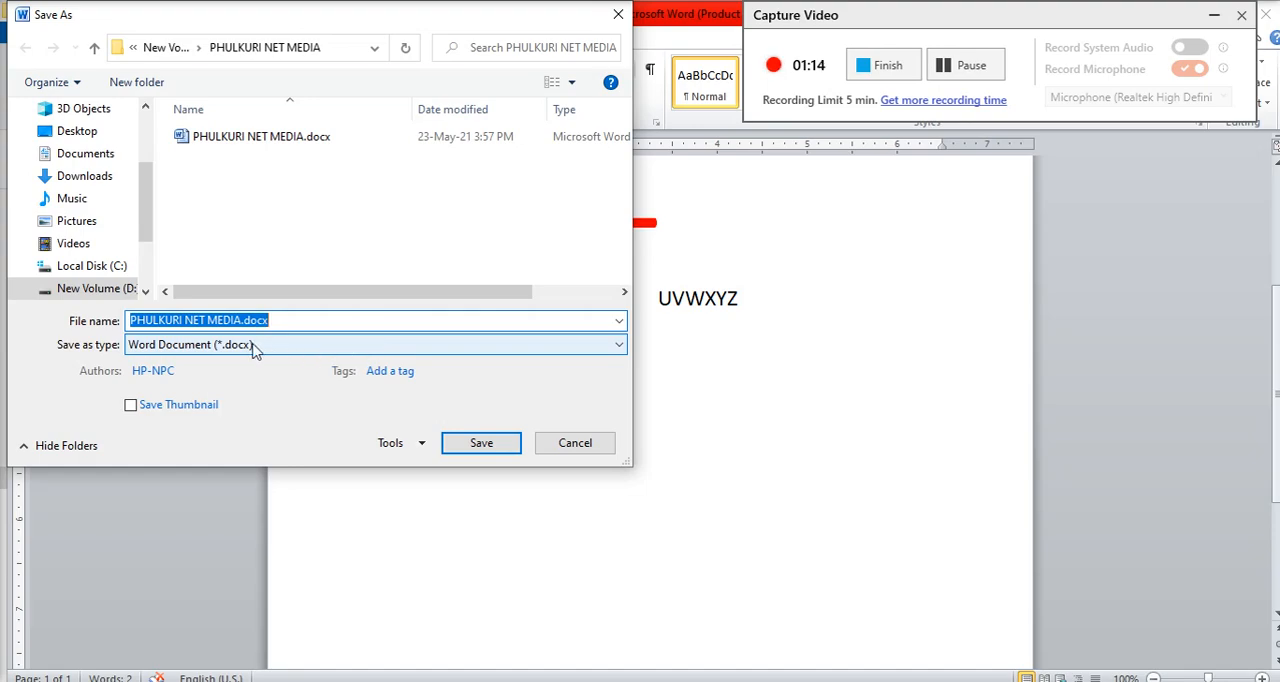
Step: Review the available save formats and the file name for the document, and close the Save As dialog without saving
left_click(345, 350)
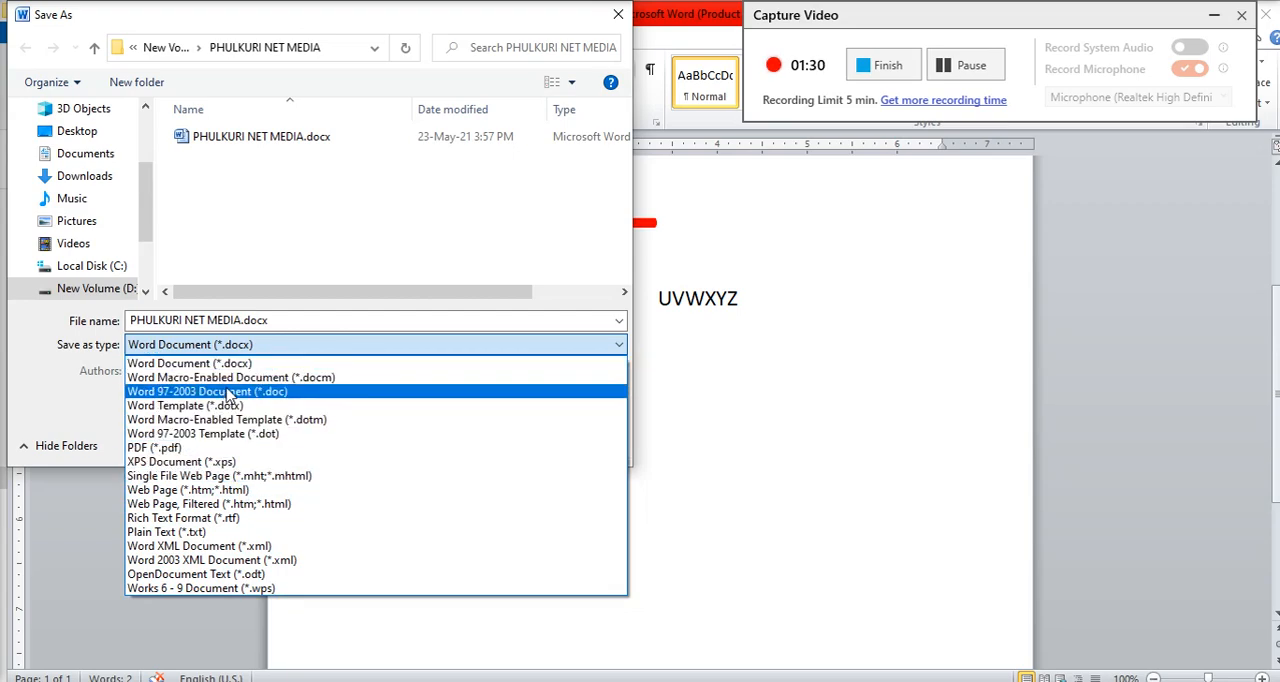
left_click(287, 243)
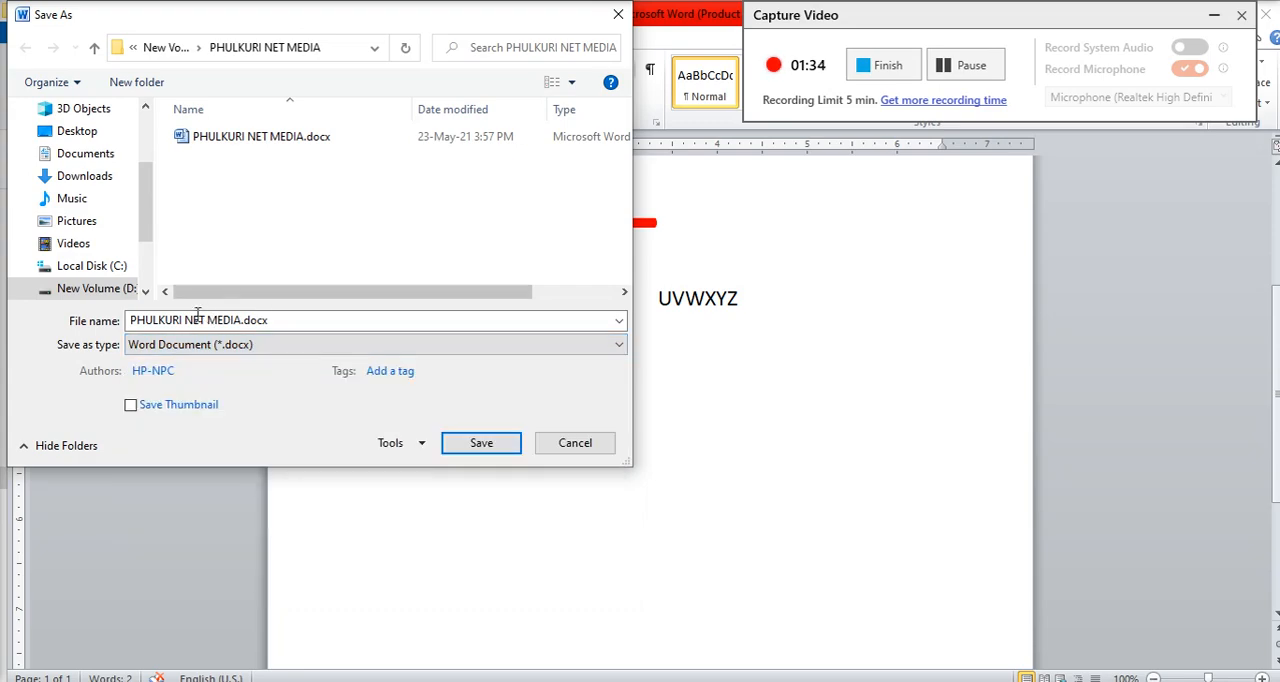
left_click_drag(131, 318, 270, 320)
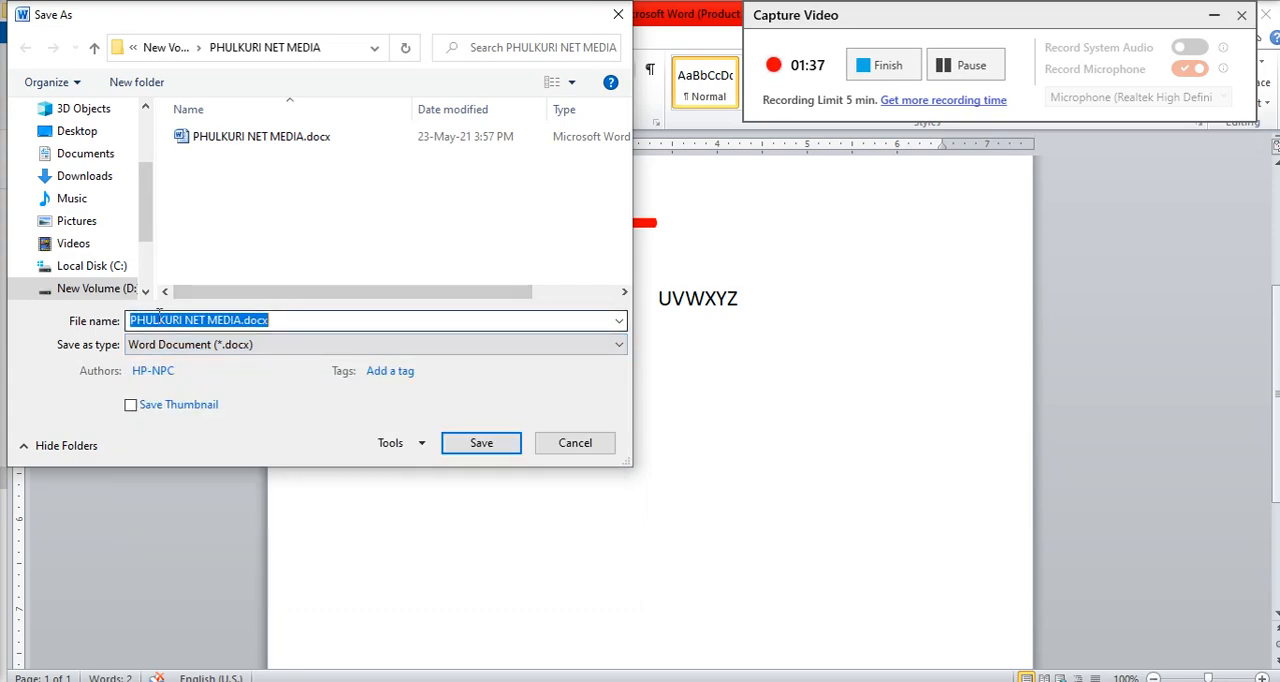
left_click(231, 321)
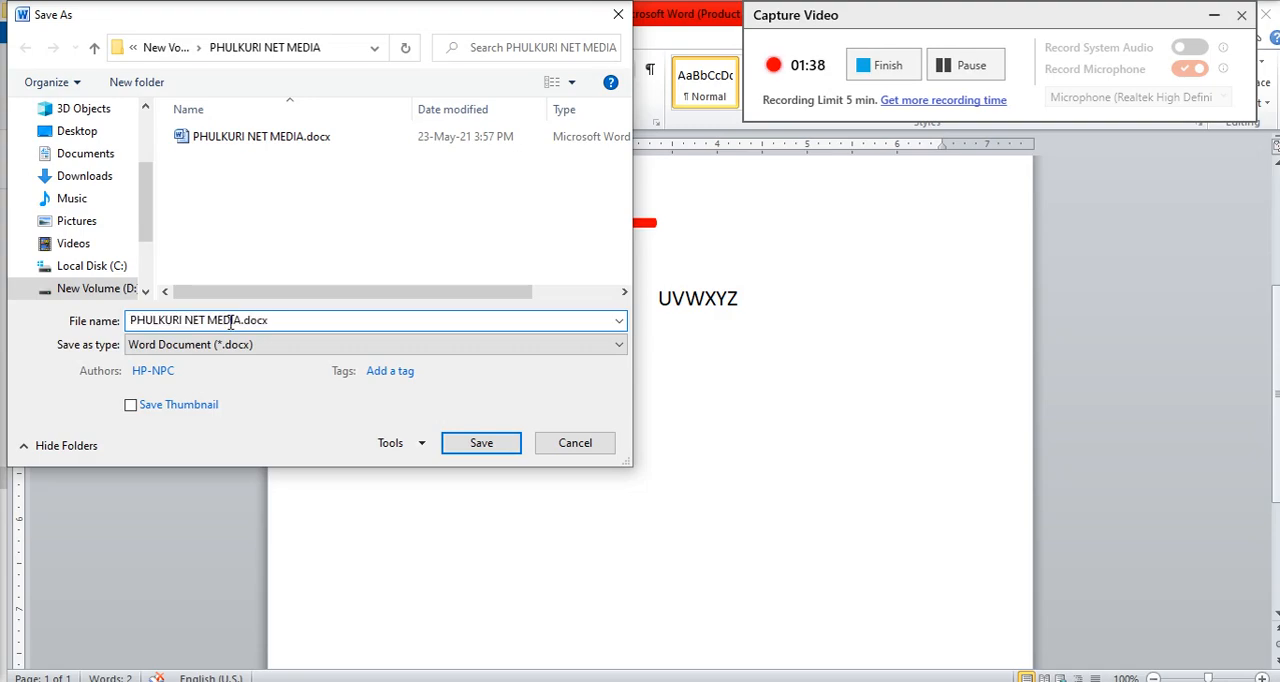
left_click(556, 446)
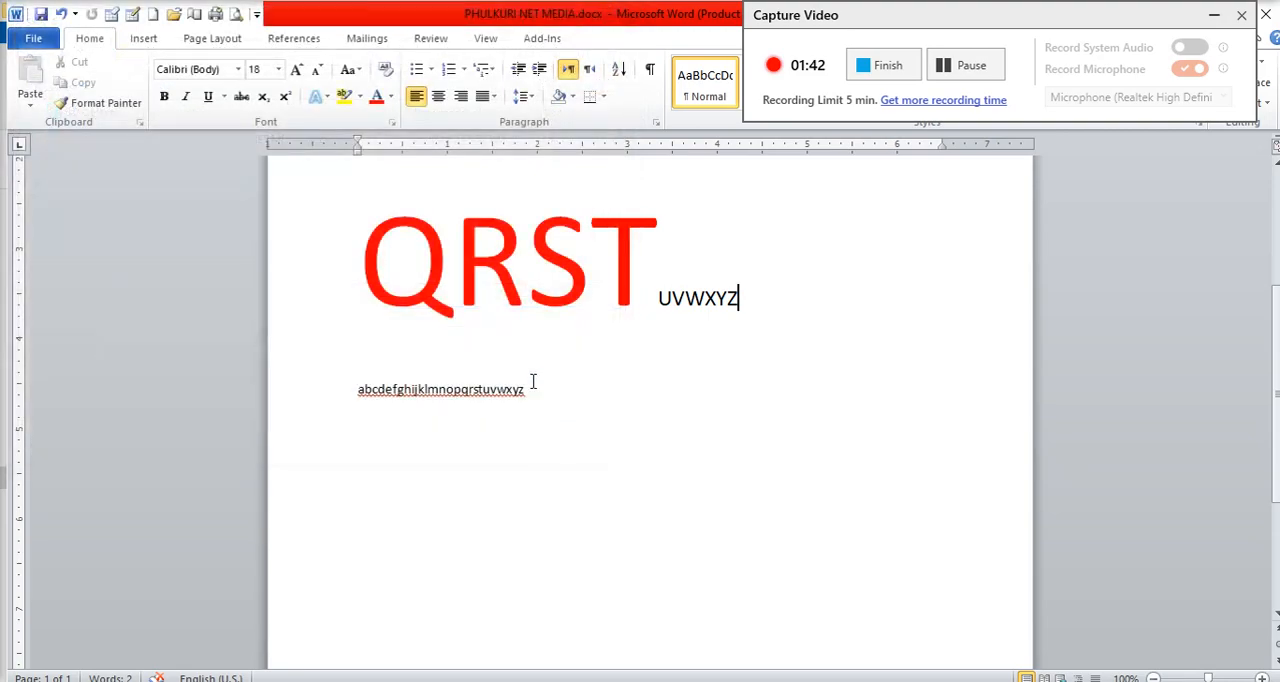
left_click(33, 38)
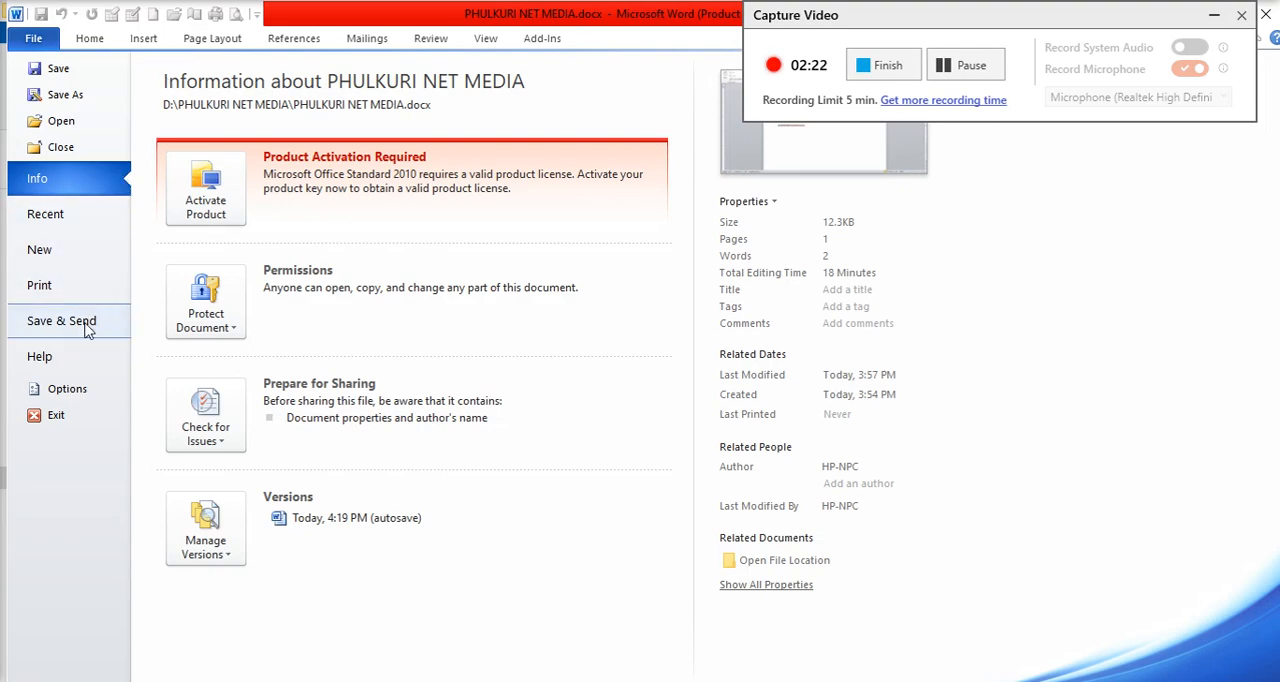
left_click(56, 415)
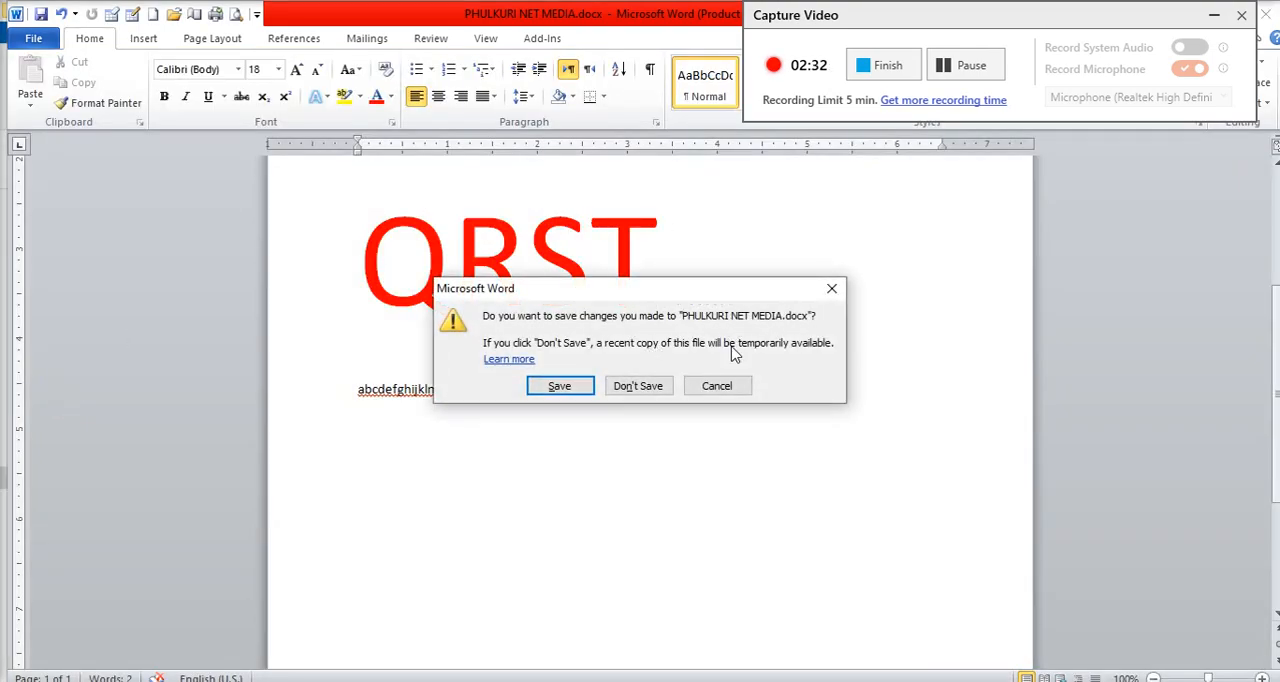
left_click(718, 387)
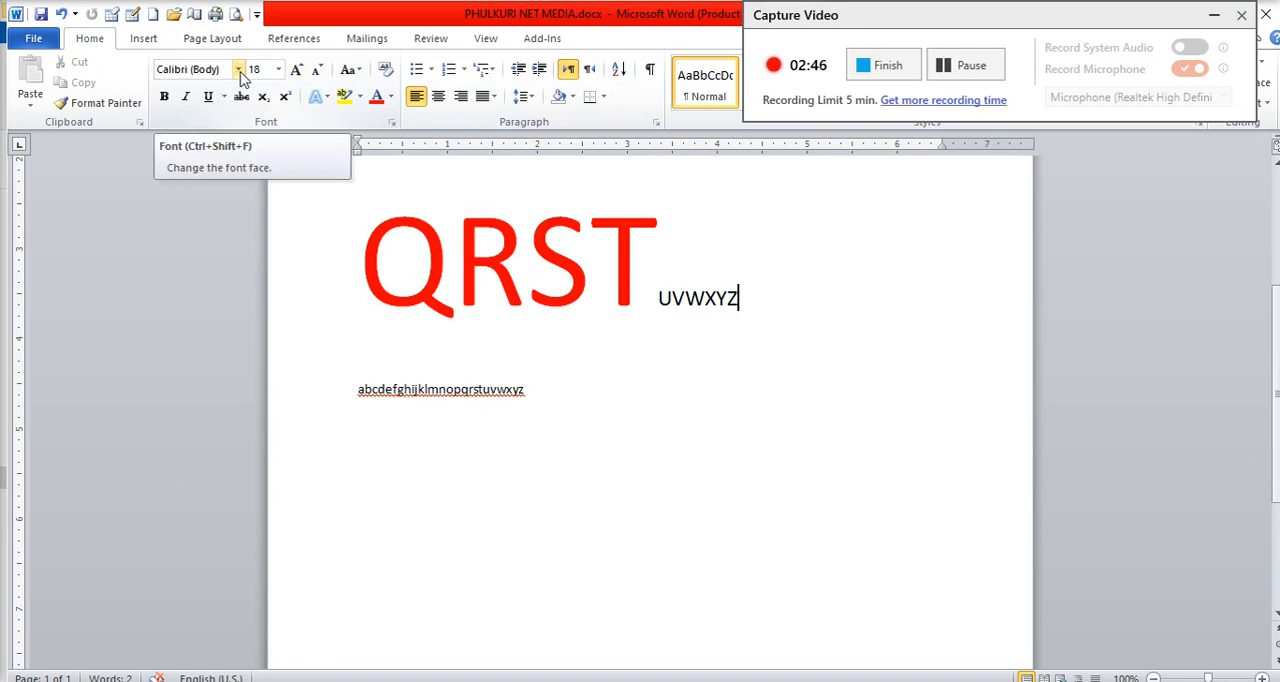
Step: Change the font of the letters ABCD EFG HIJKLMN at the start of the document to Cooper Black
scroll(566, 410, "up", 5)
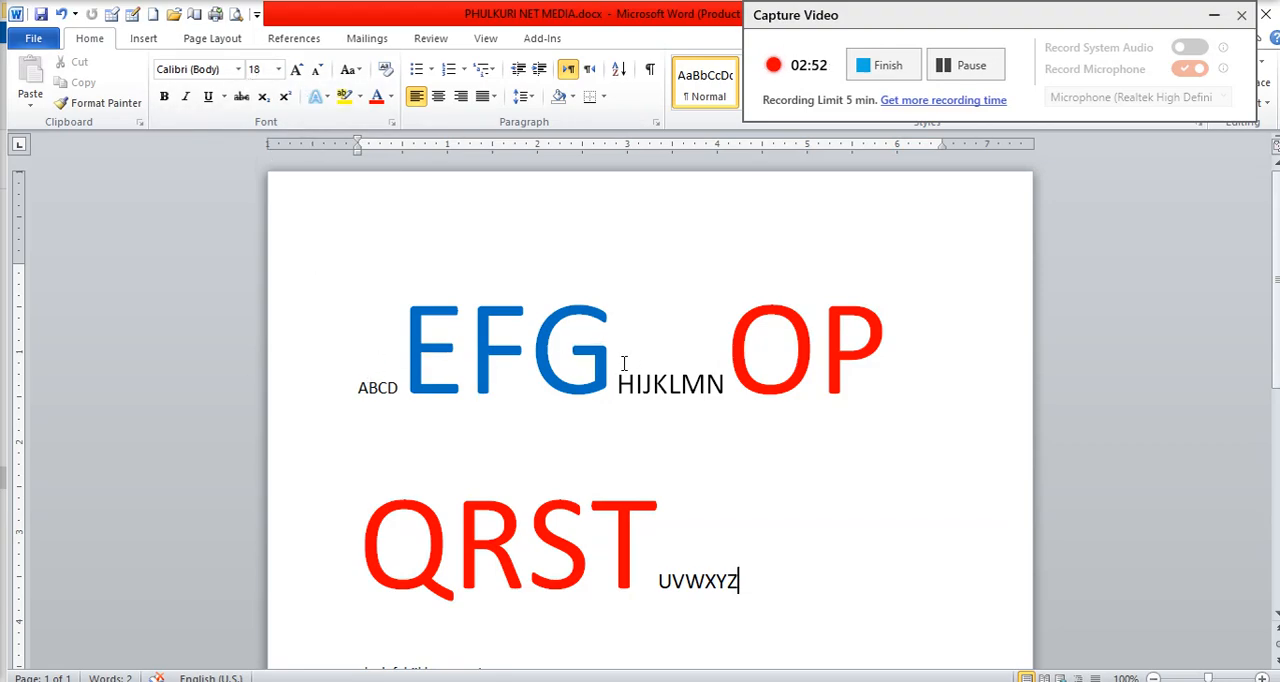
left_click_drag(398, 350, 313, 370)
left_click(744, 388)
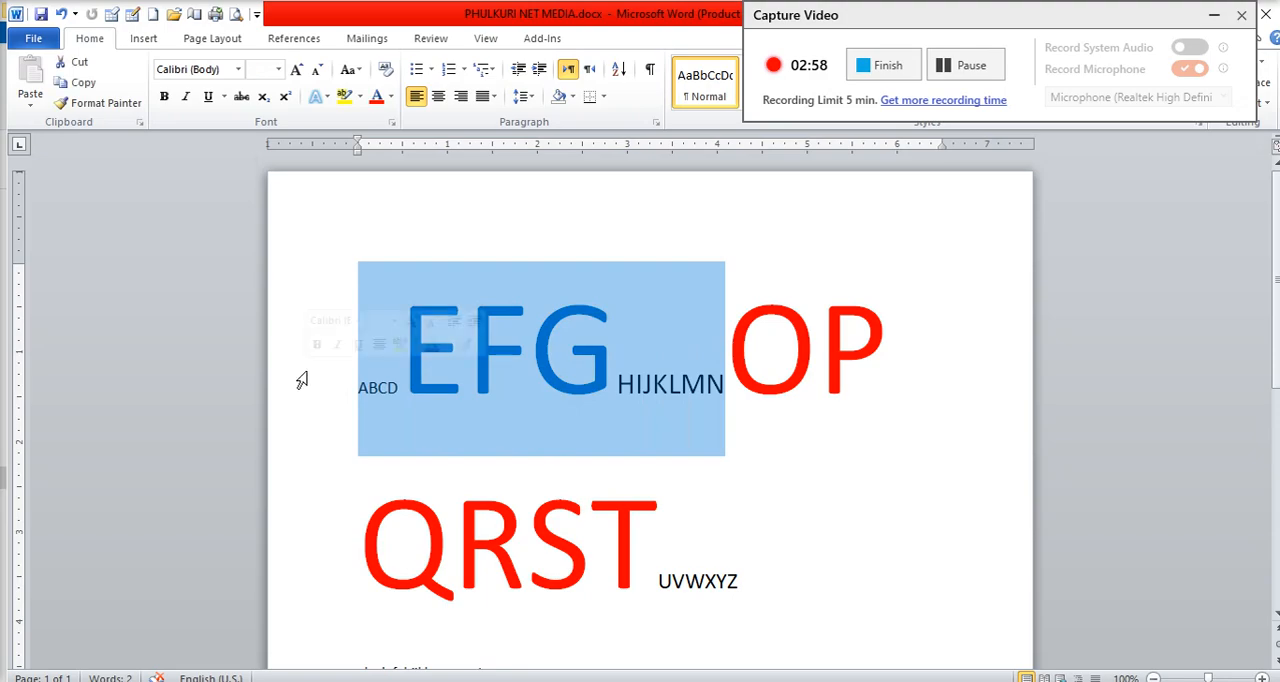
left_click(239, 69)
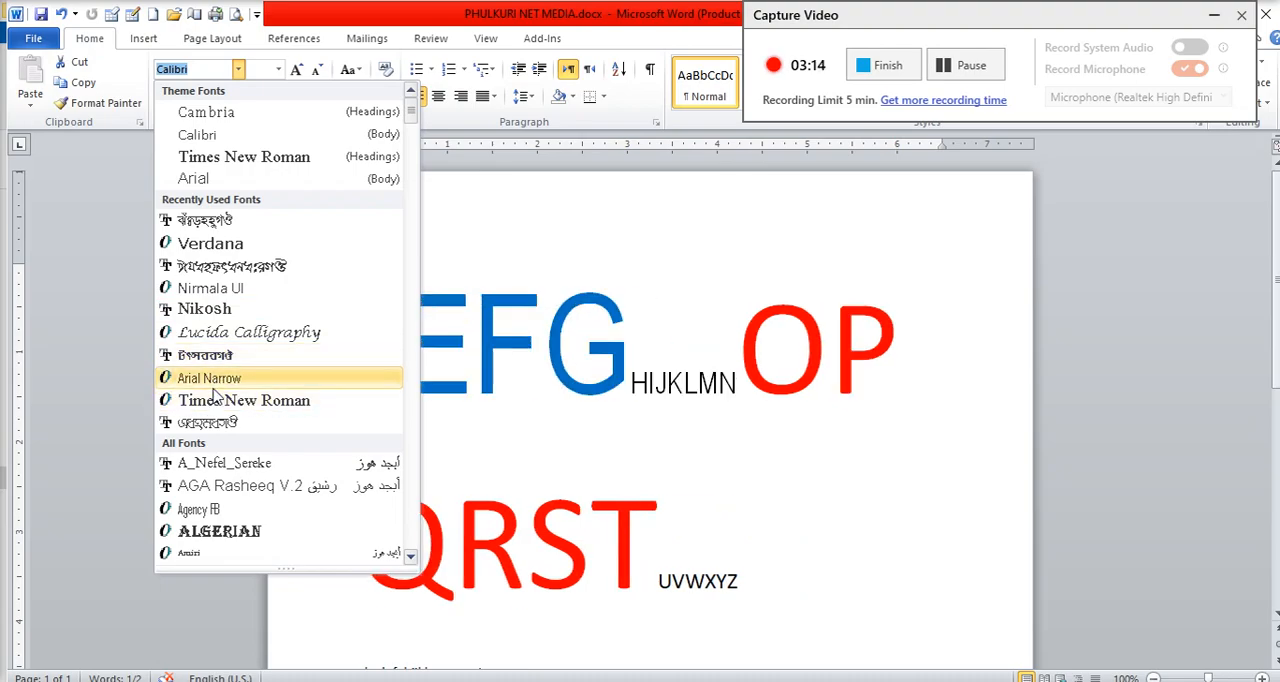
scroll(214, 395, "down", 8)
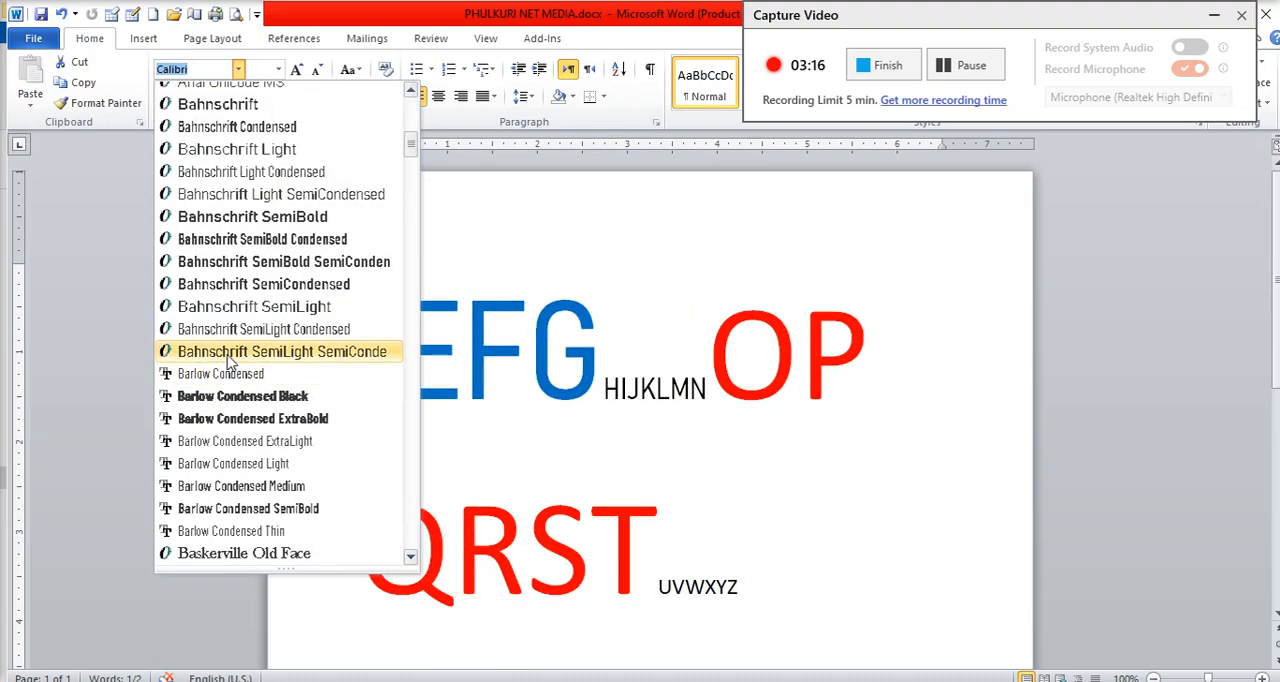
scroll(228, 364, "down", 9)
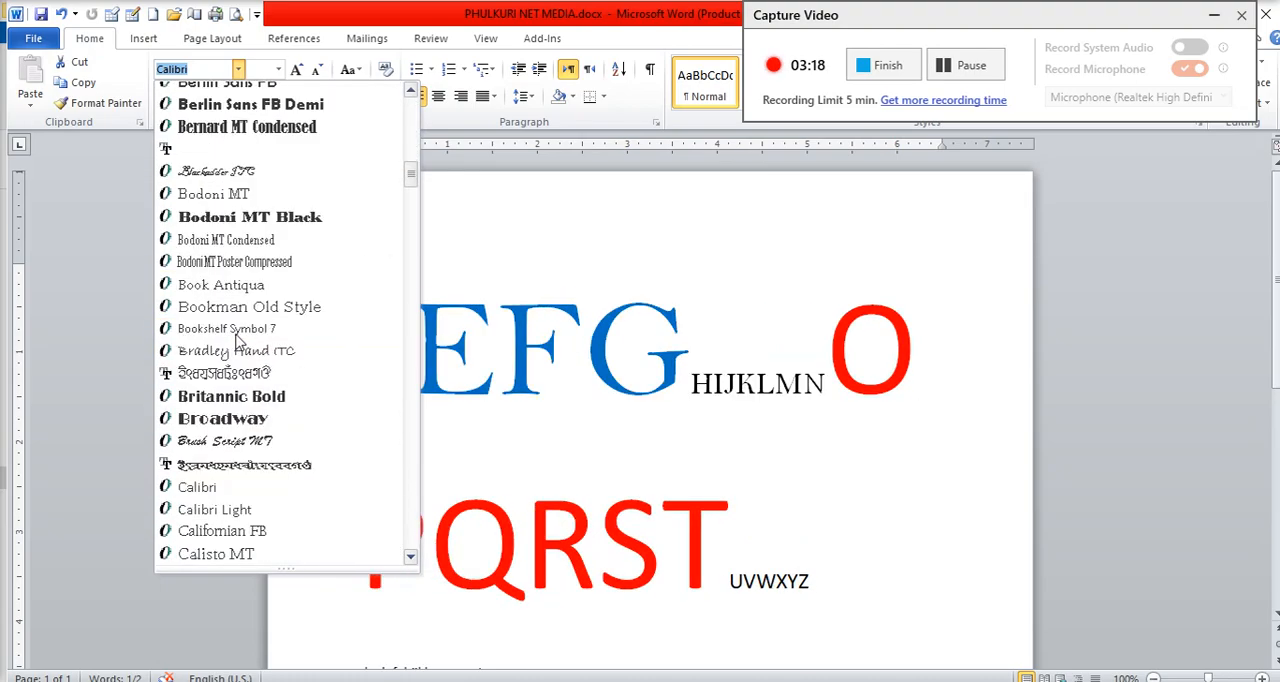
scroll(238, 340, "down", 3)
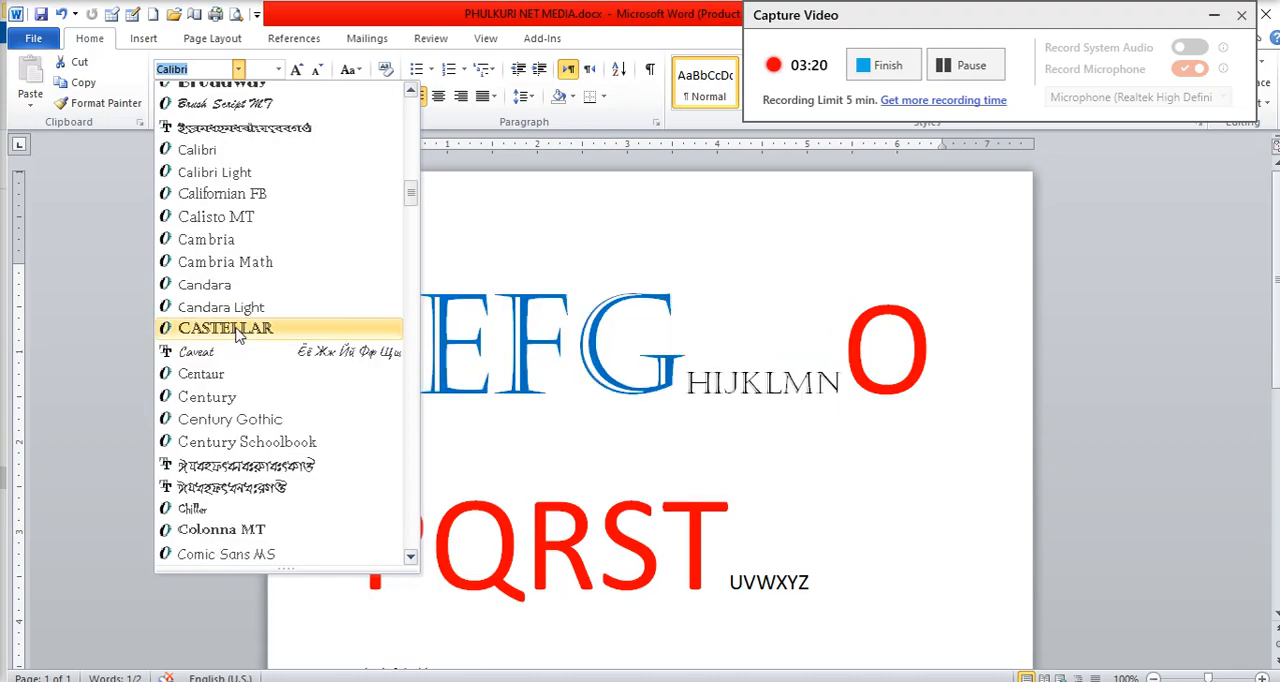
scroll(238, 335, "down", 3)
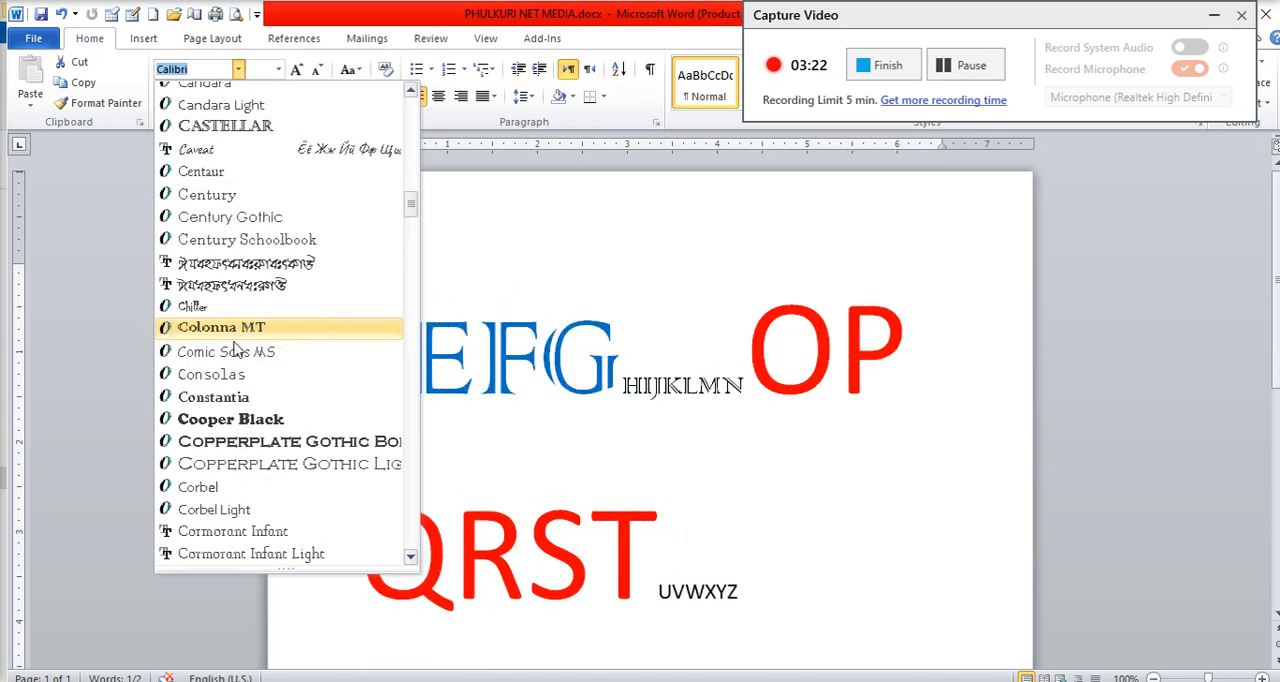
left_click(226, 420)
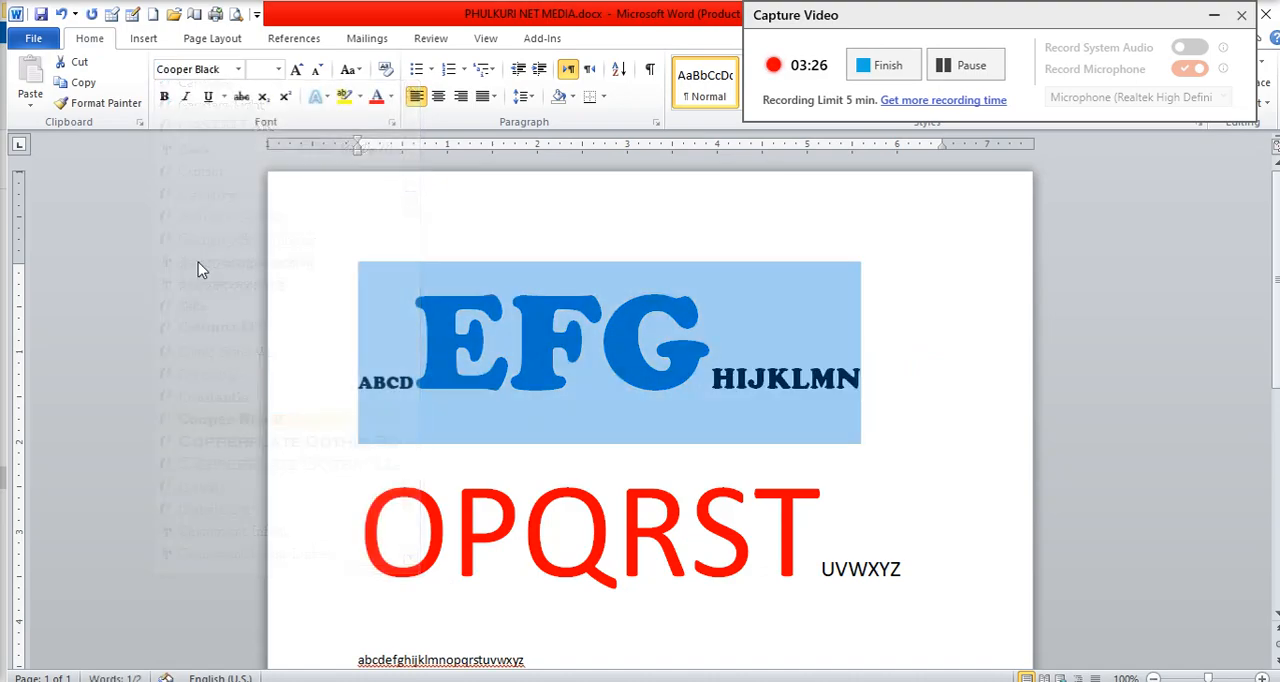
Step: Set the font size of the Cooper Black letters A to N to 48 and deselect them
scroll(566, 331, "down", 3)
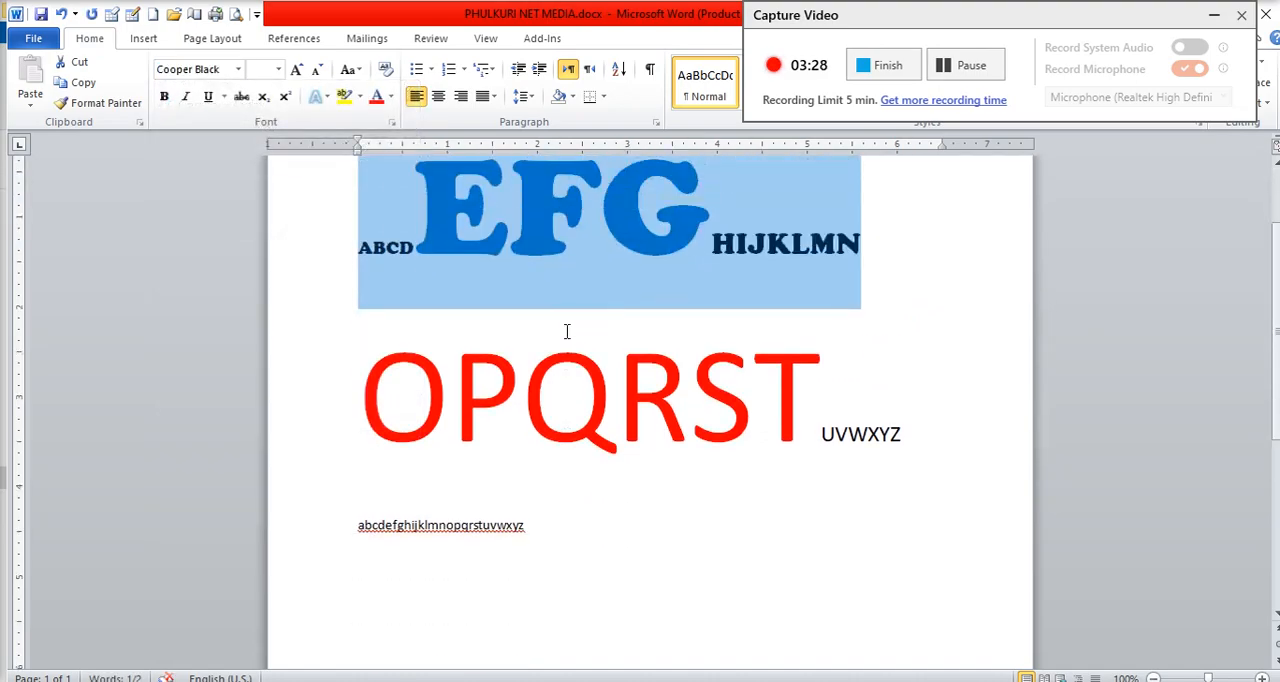
scroll(566, 331, "up", 3)
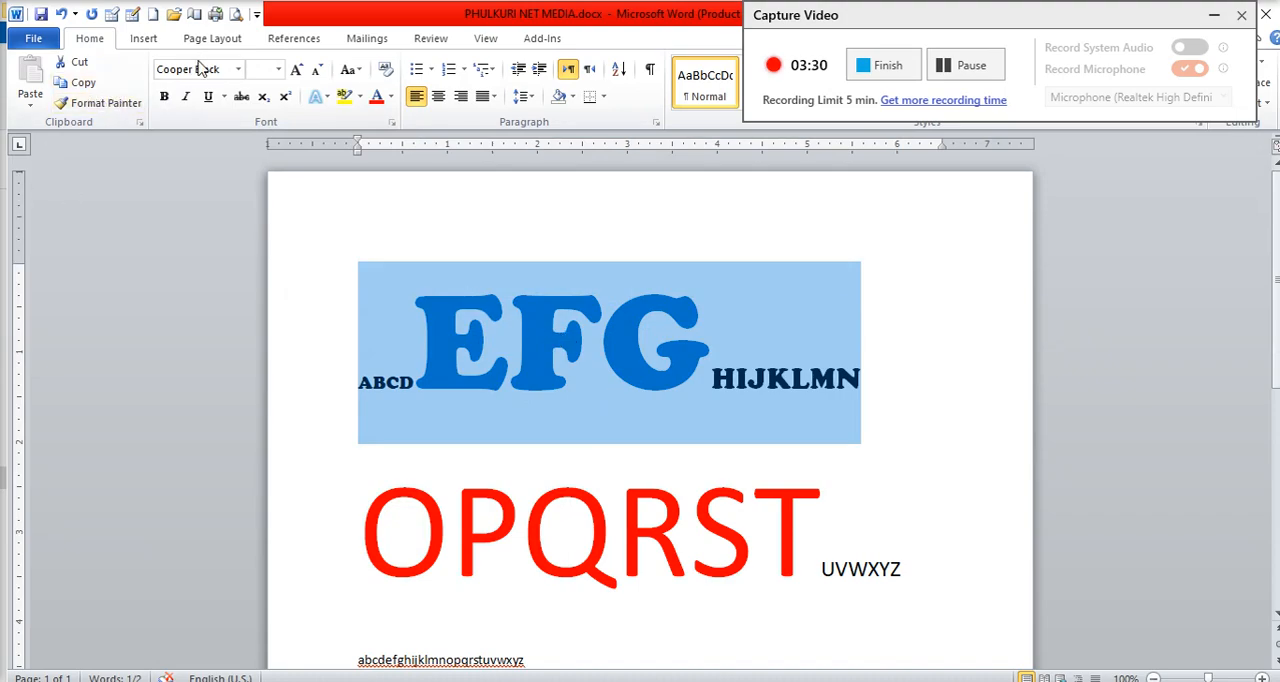
left_click(277, 75)
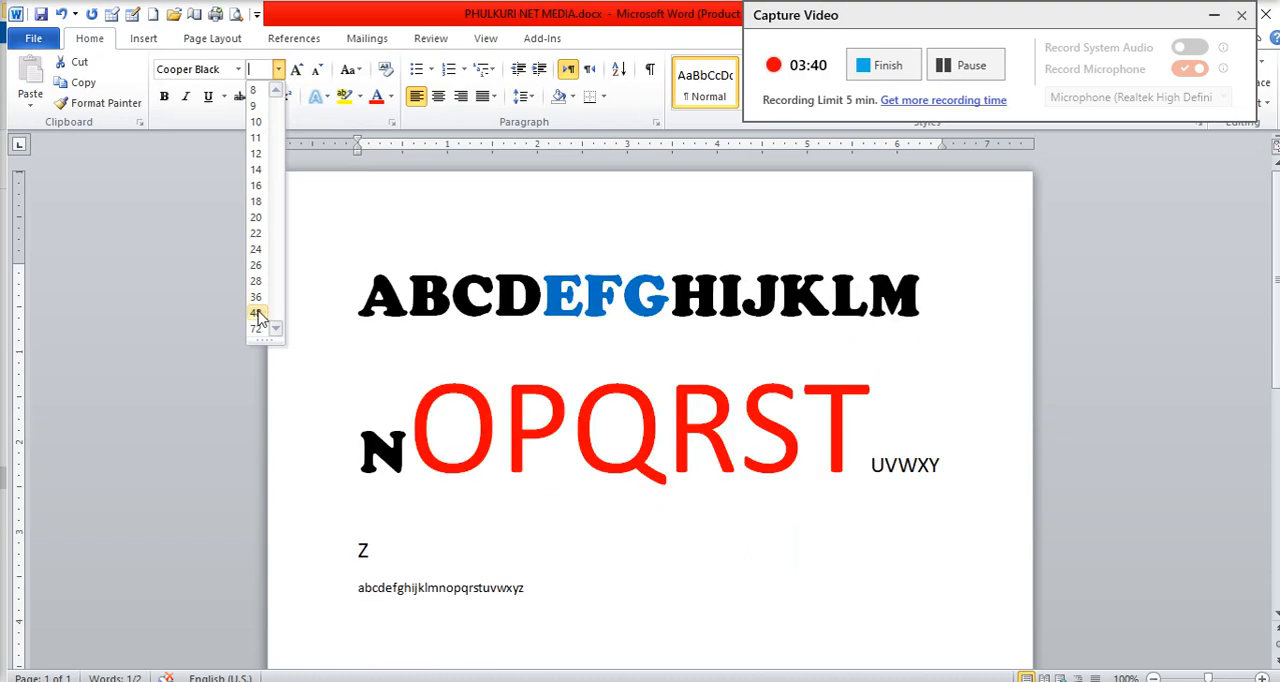
left_click(257, 313)
left_click(631, 433)
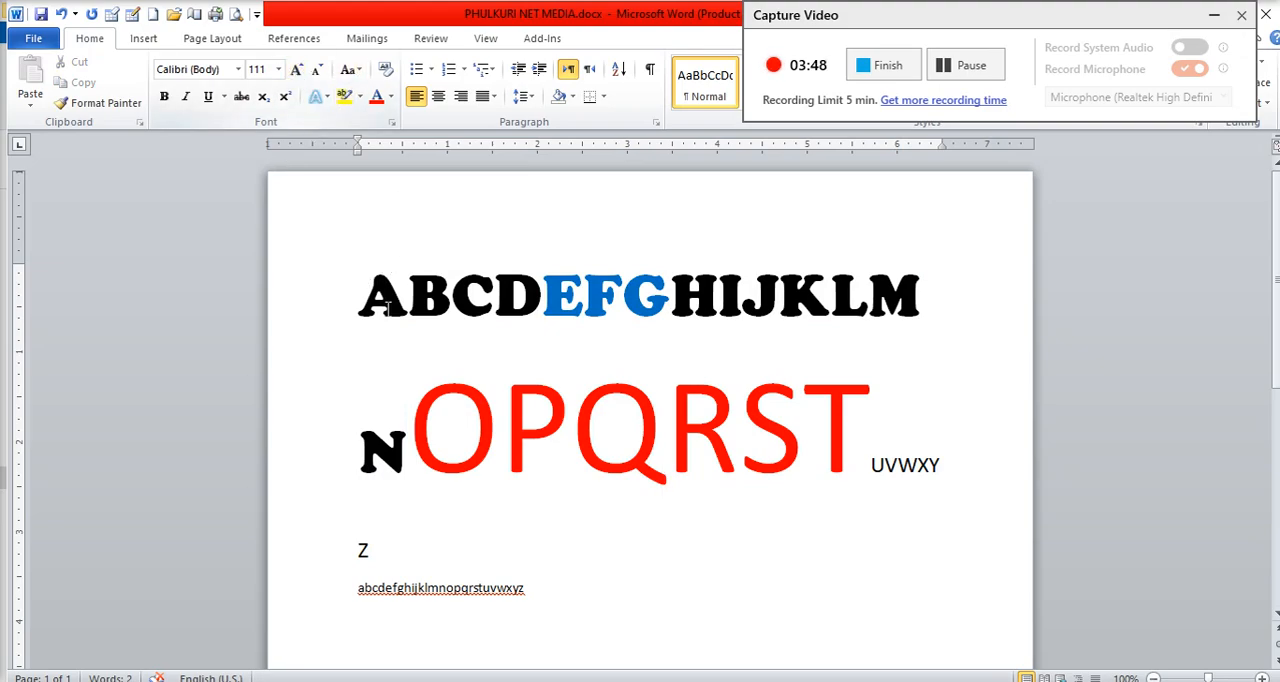
Step: Select the first line, ABCDEFGHIJKLM, and try growing its font one size to 72 and shrinking it back to 48
left_click(323, 292)
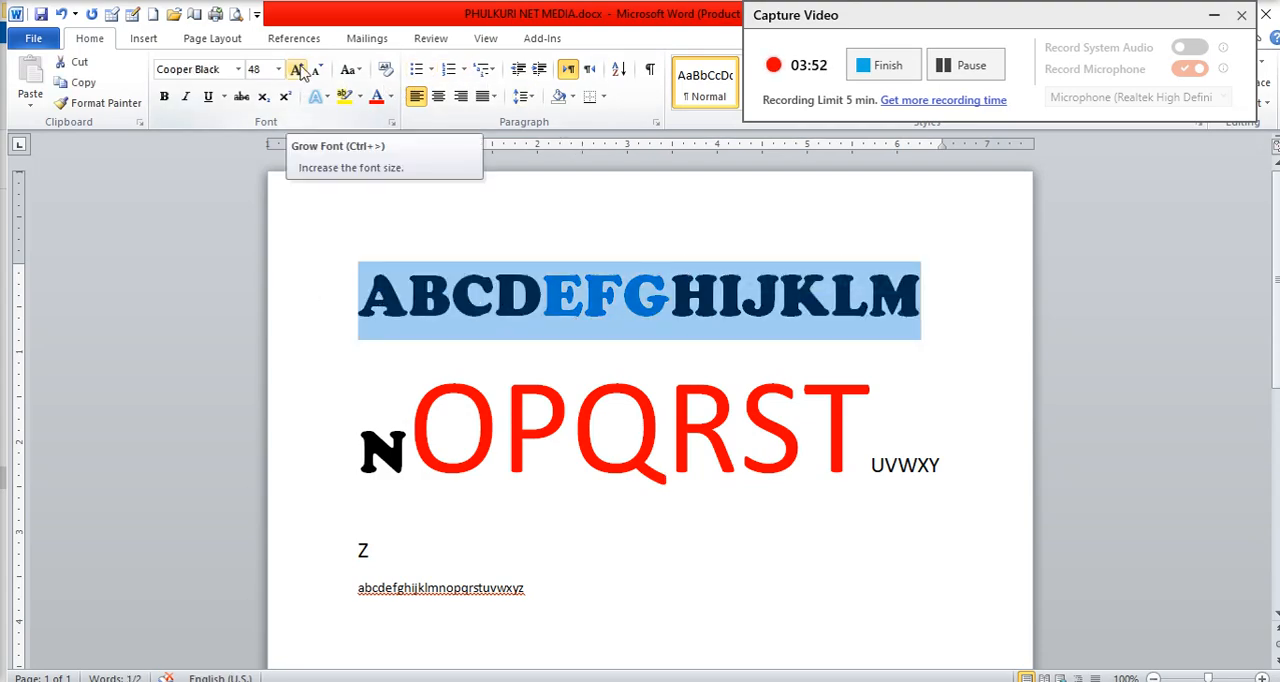
left_click(298, 70)
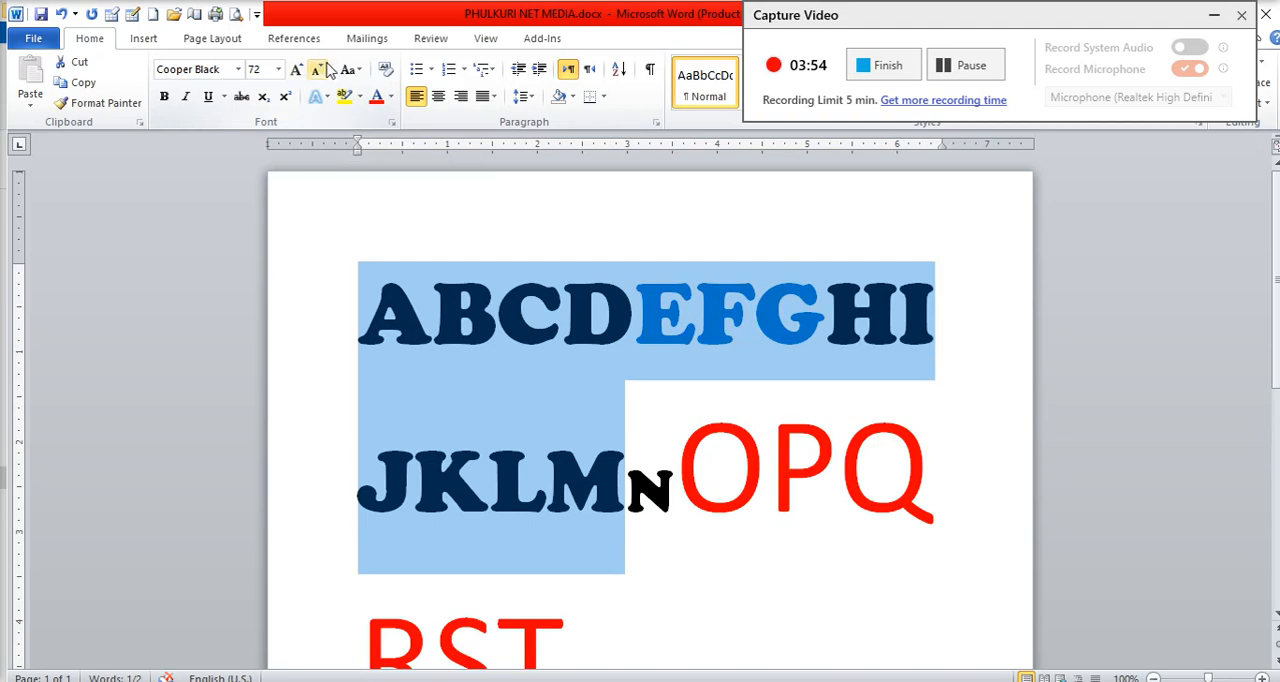
left_click(324, 68)
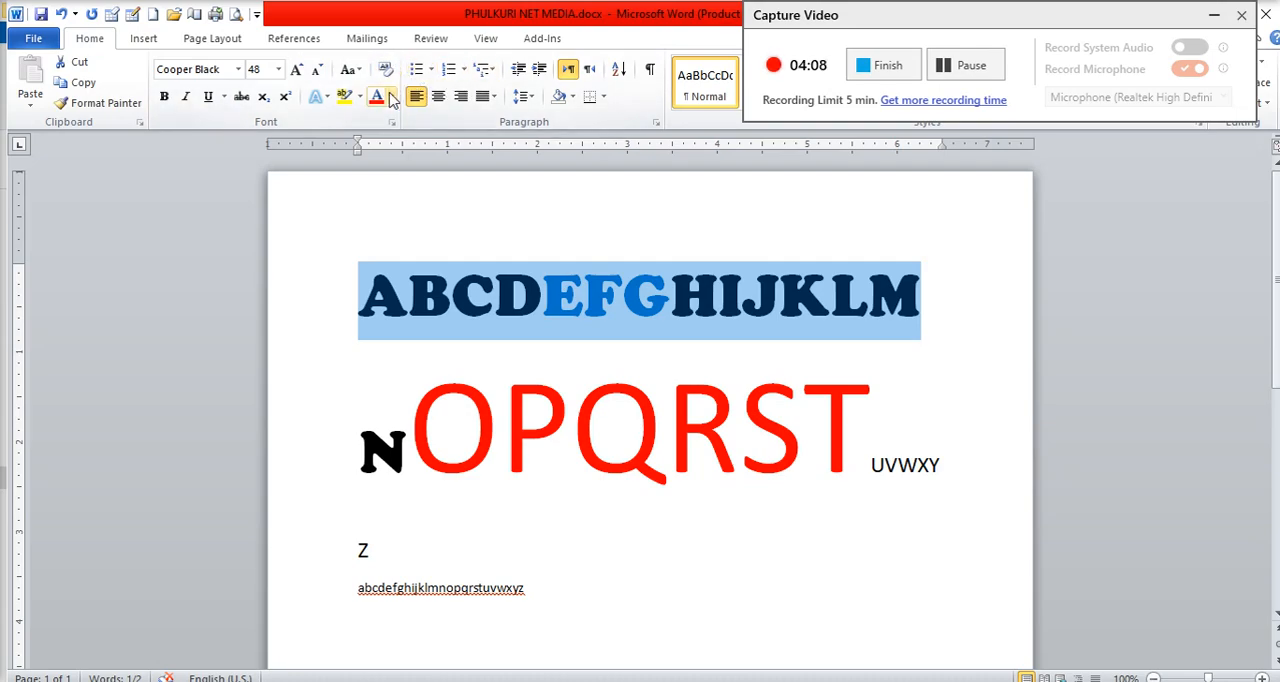
Step: Try bold formatting on the first line of letters and remove it again
left_click(171, 101)
left_click(170, 99)
left_click(170, 99)
left_click(171, 101)
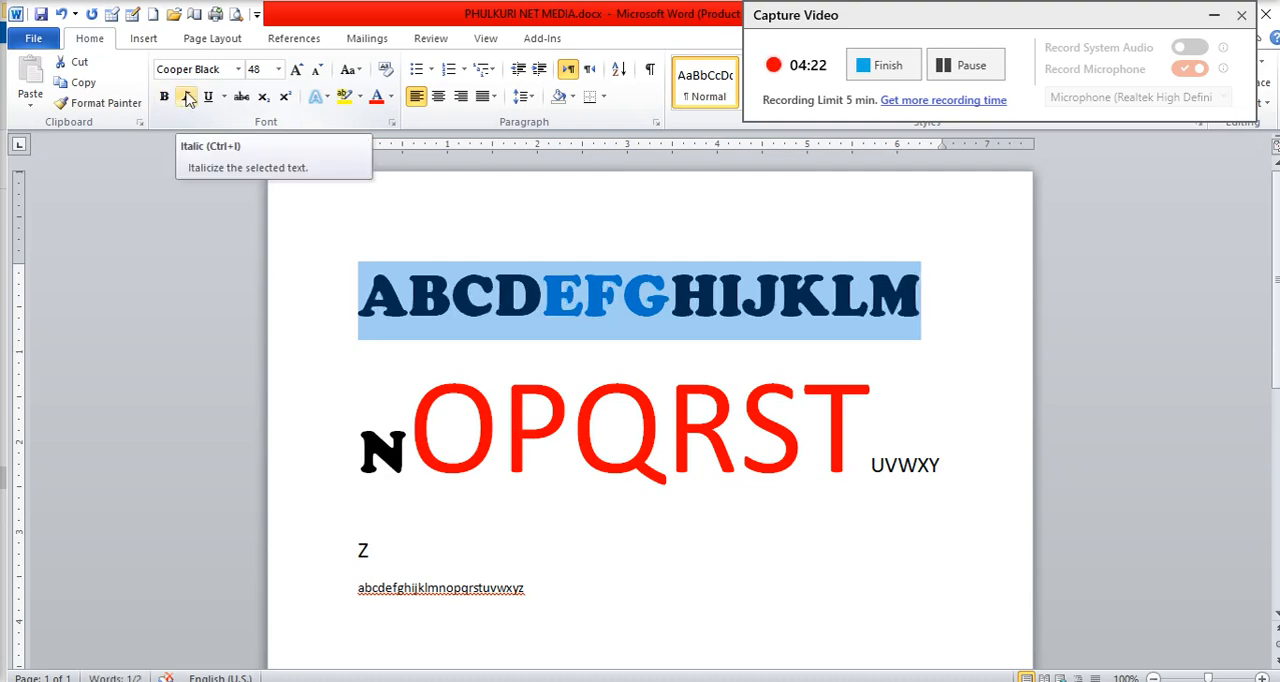
Step: Try italic formatting on the first line of letters and remove it again
left_click(187, 98)
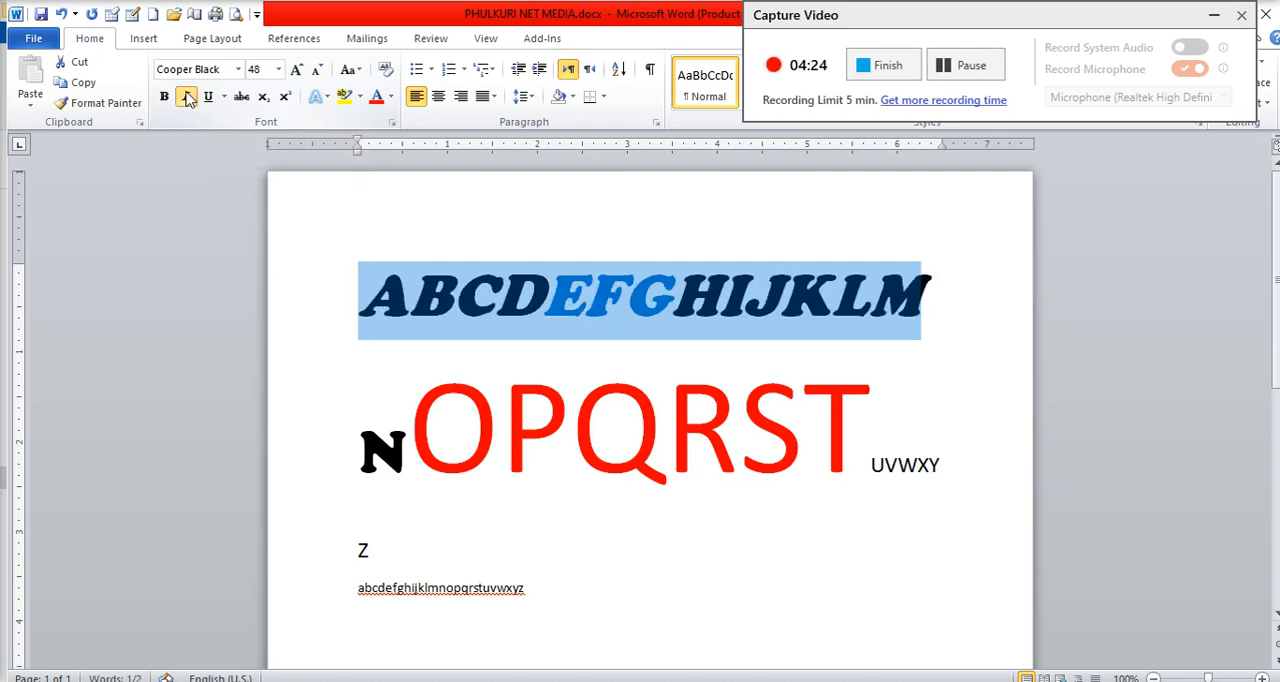
left_click(187, 98)
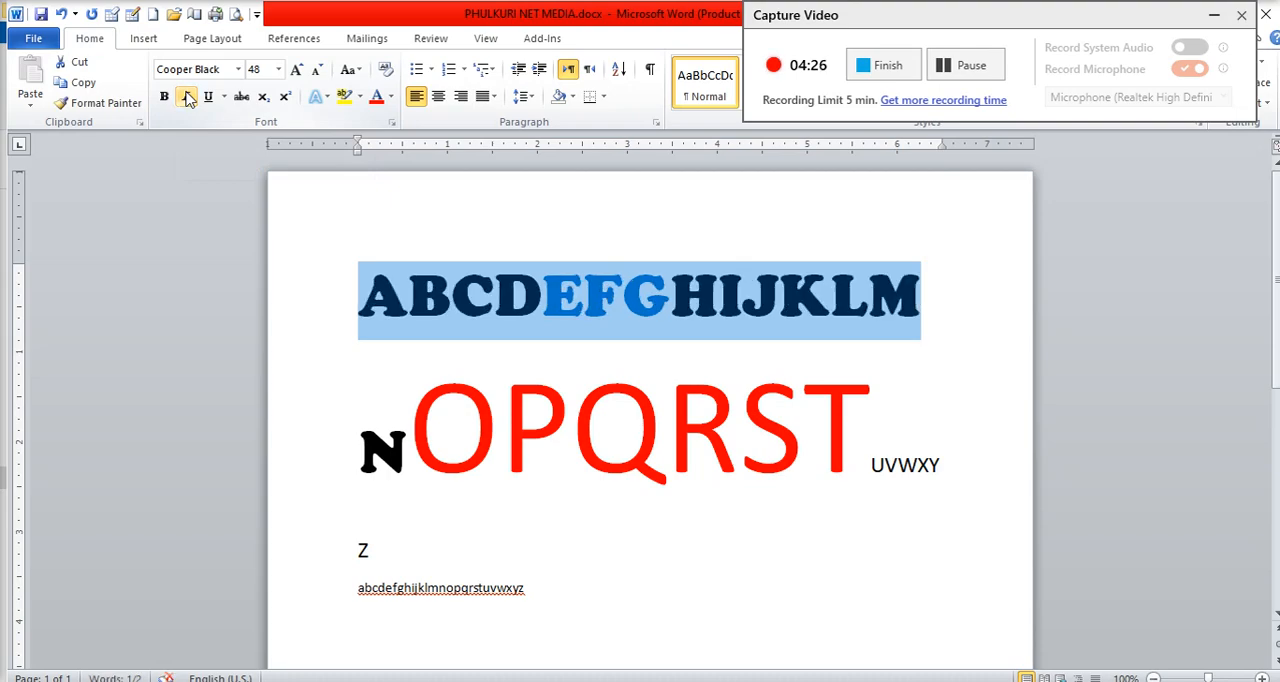
left_click(187, 98)
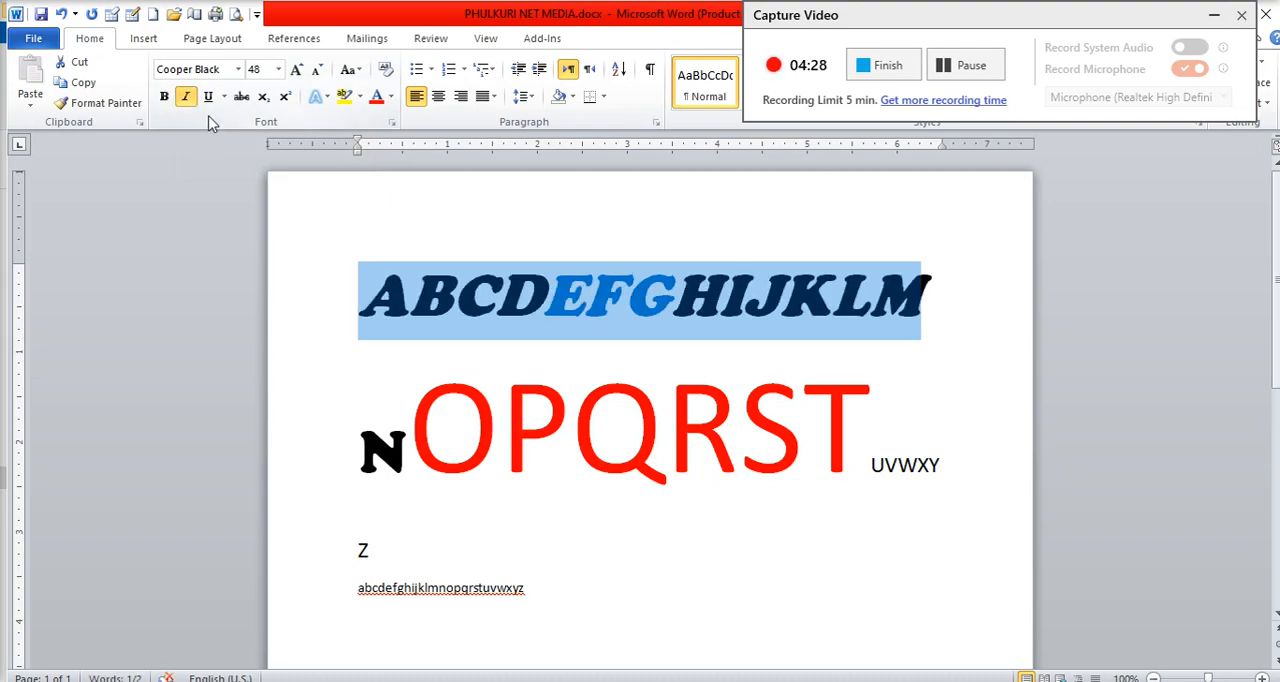
left_click(195, 97)
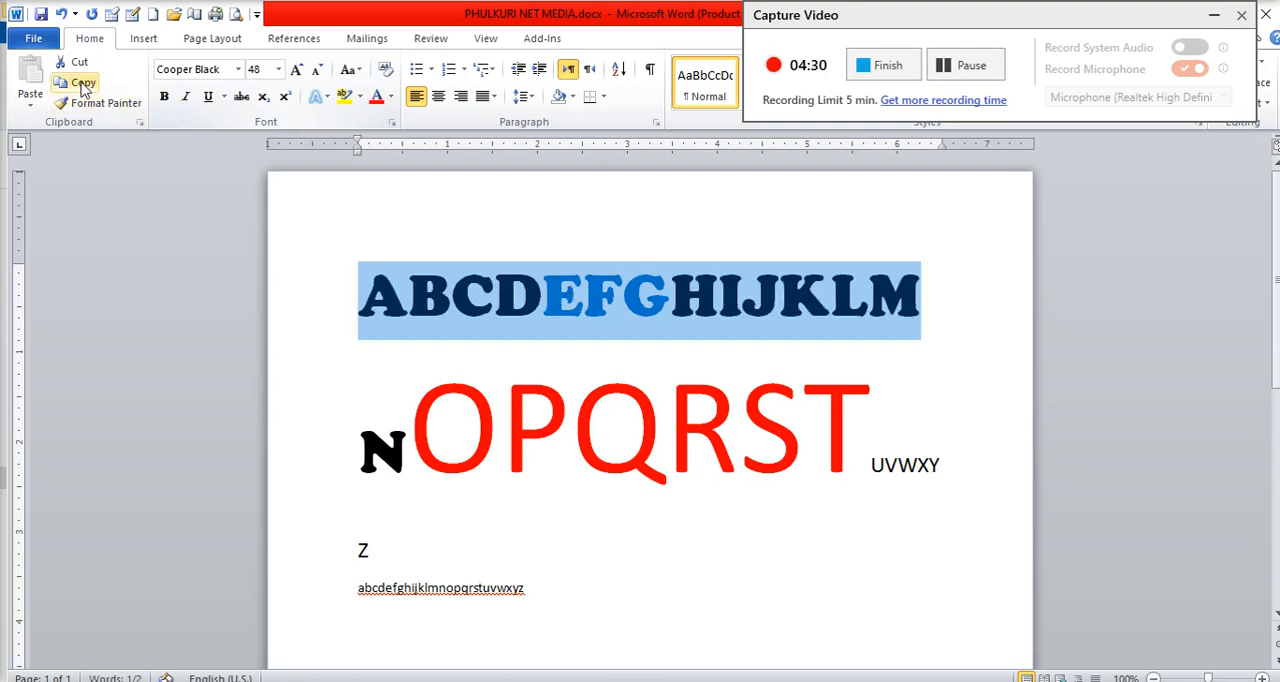
Step: Try underline and strikethrough one after the other on the first line of letters, removing each again
left_click(210, 100)
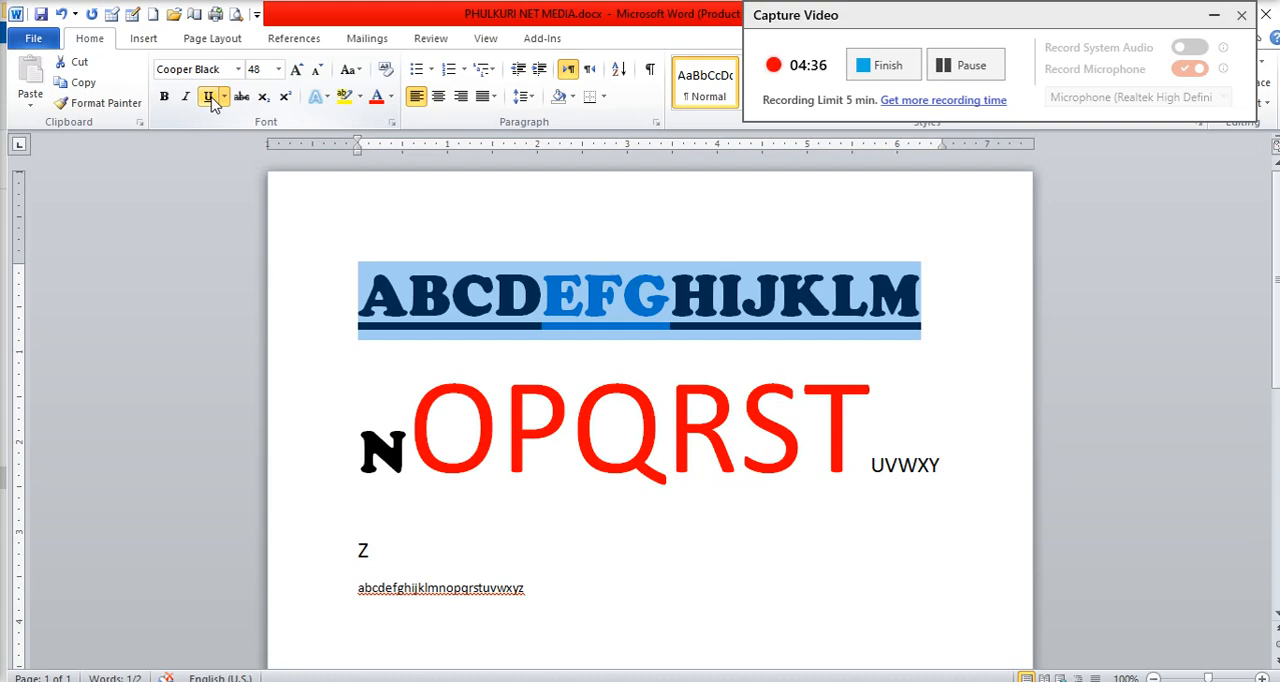
left_click(210, 100)
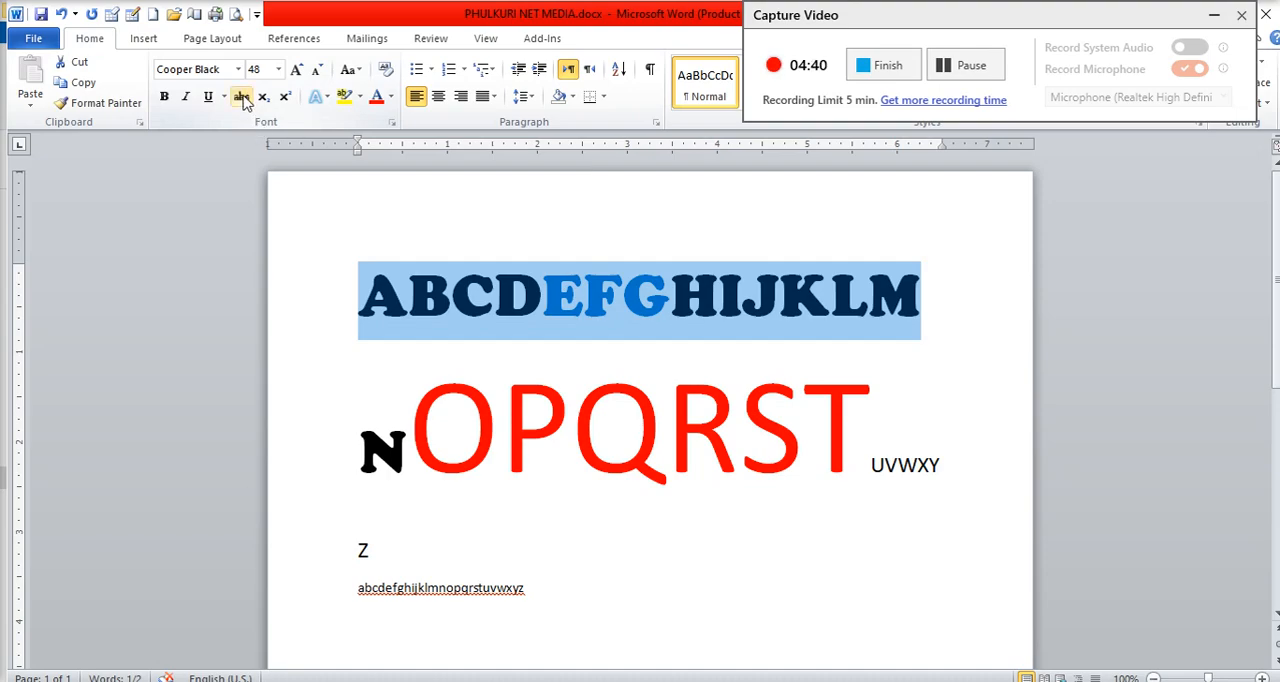
left_click(241, 97)
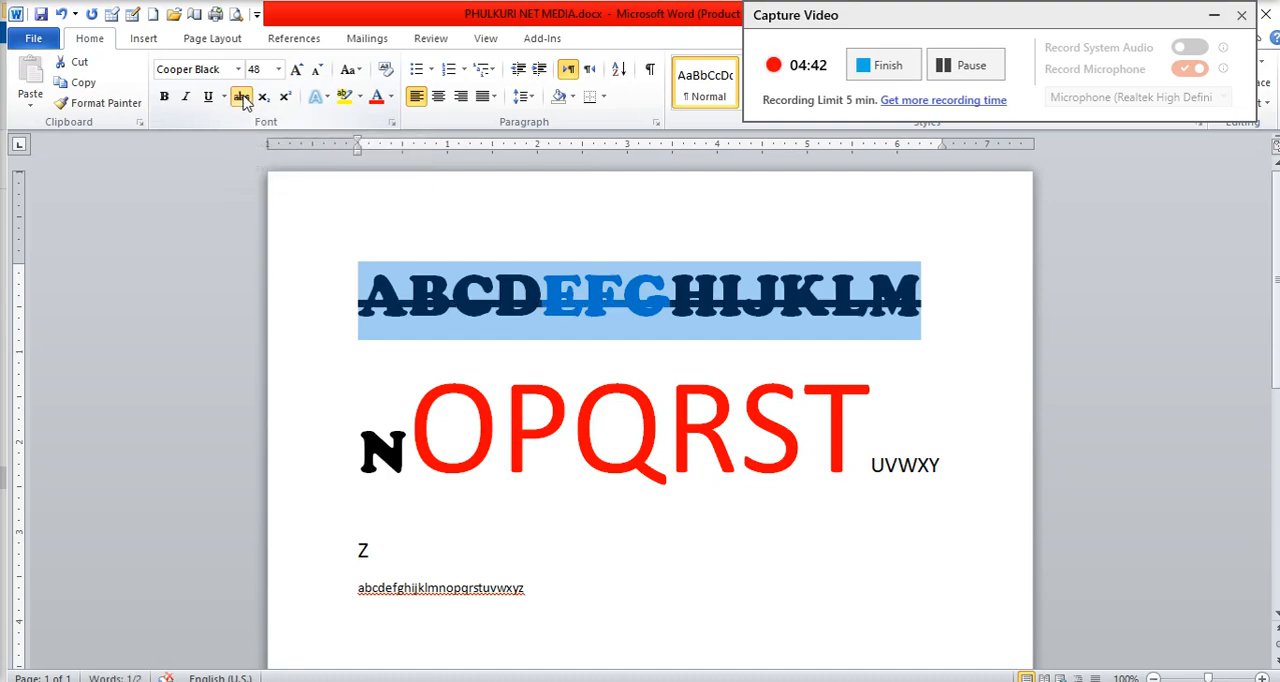
left_click(241, 97)
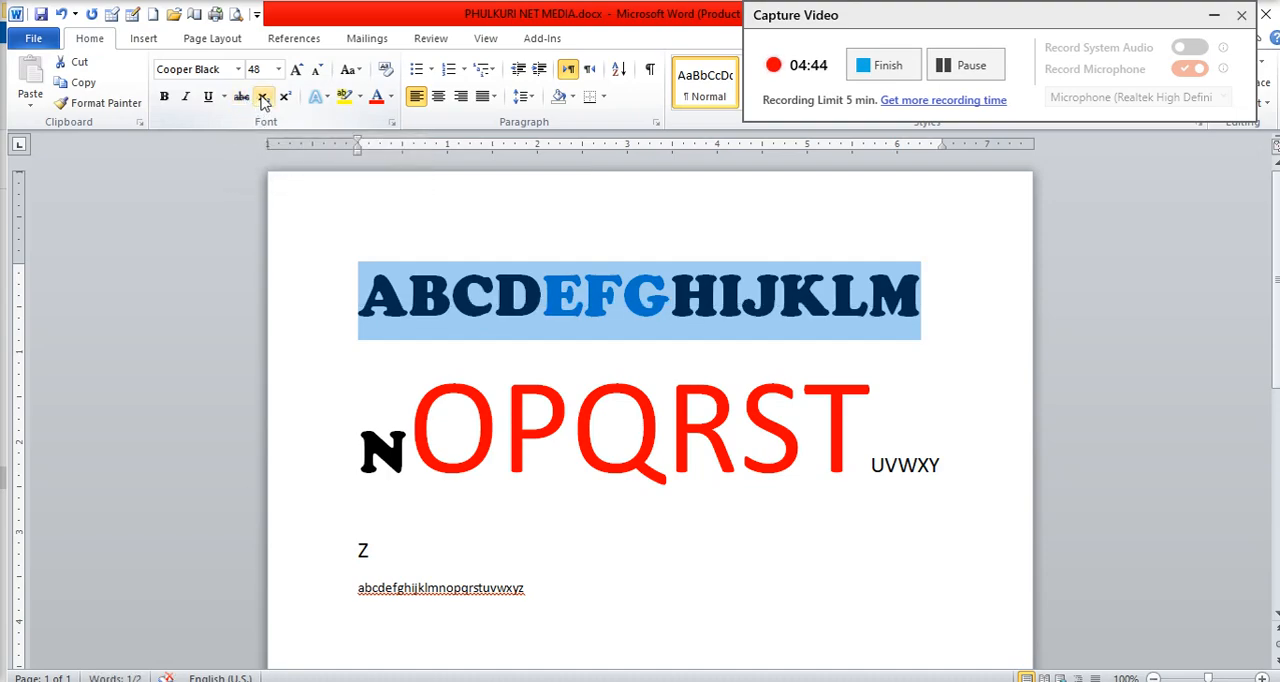
Step: Try subscript and superscript one after the other on the first line of letters, removing each again
left_click(263, 97)
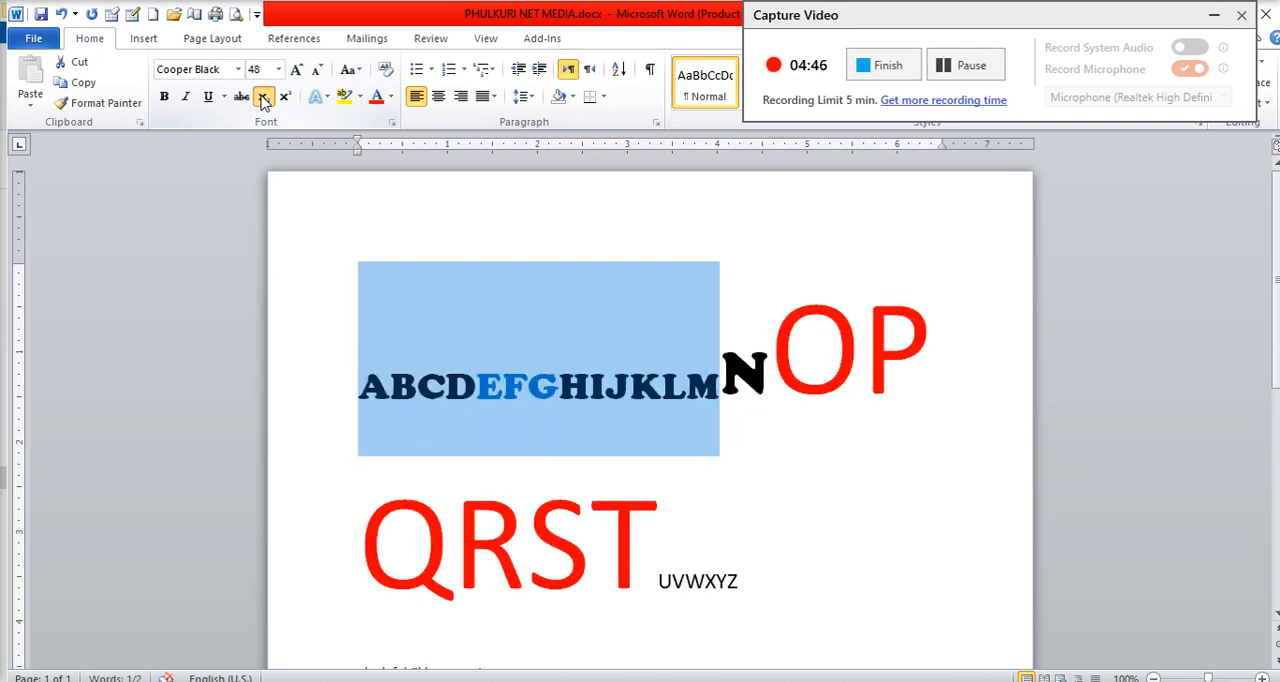
left_click(263, 97)
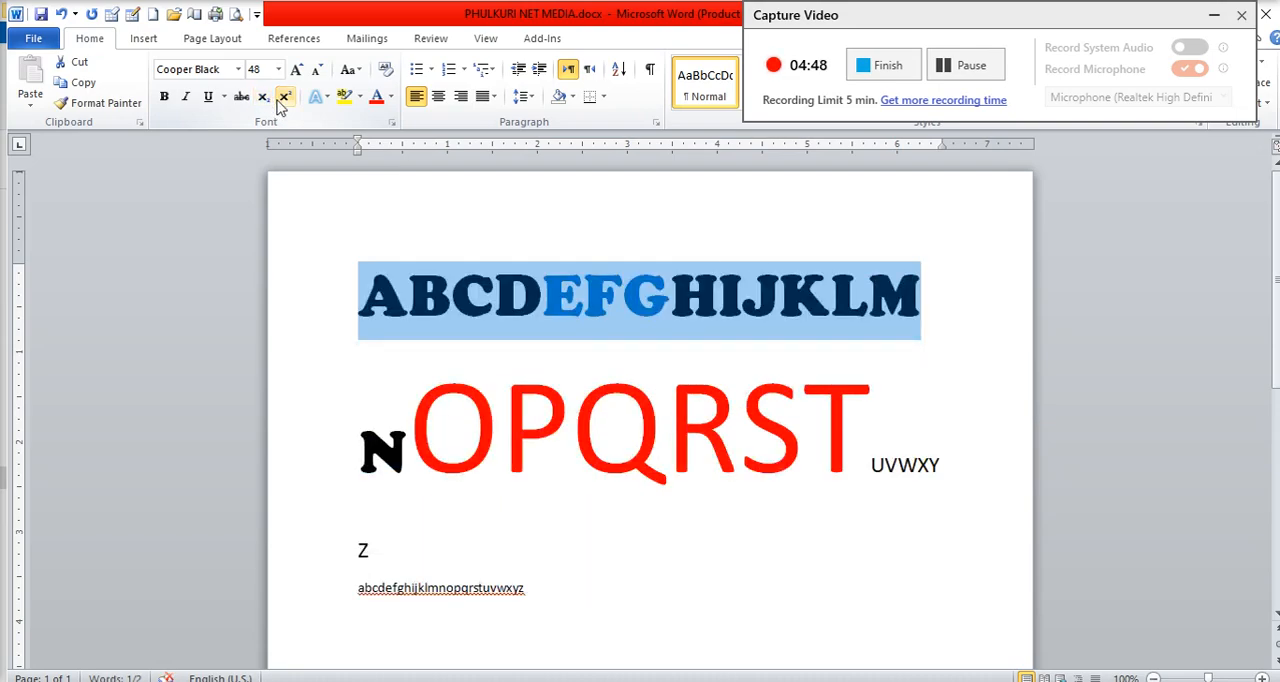
left_click(281, 99)
left_click(281, 99)
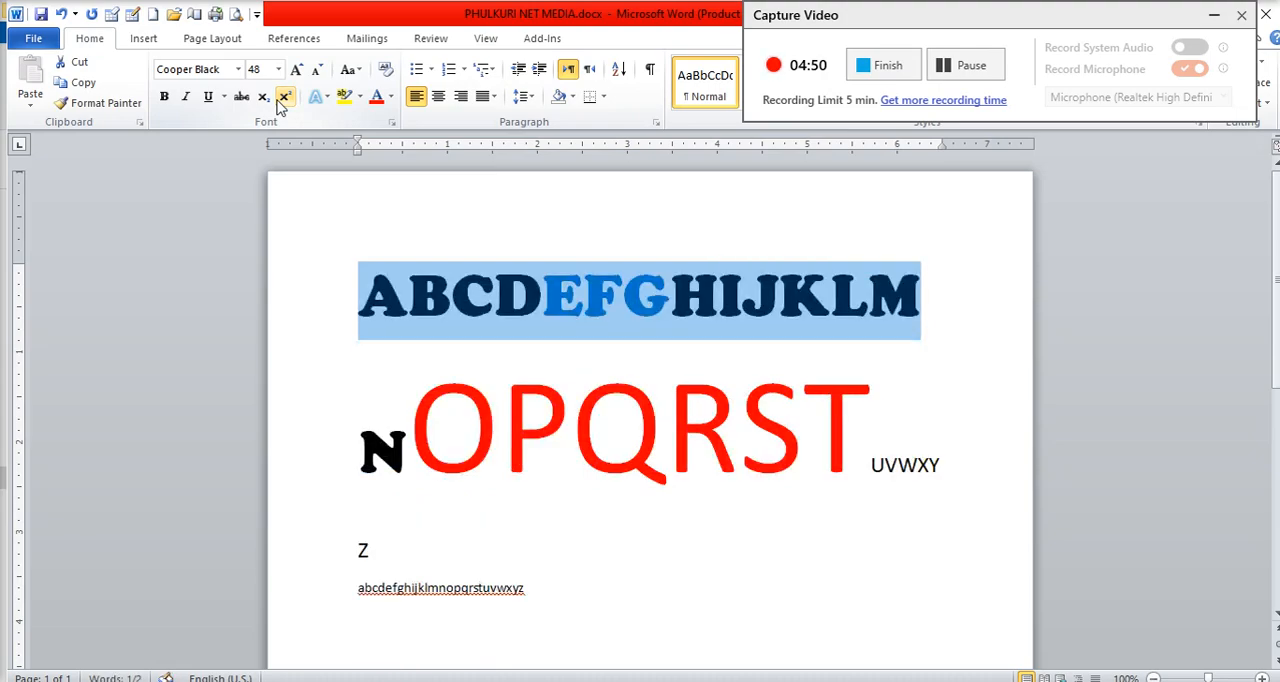